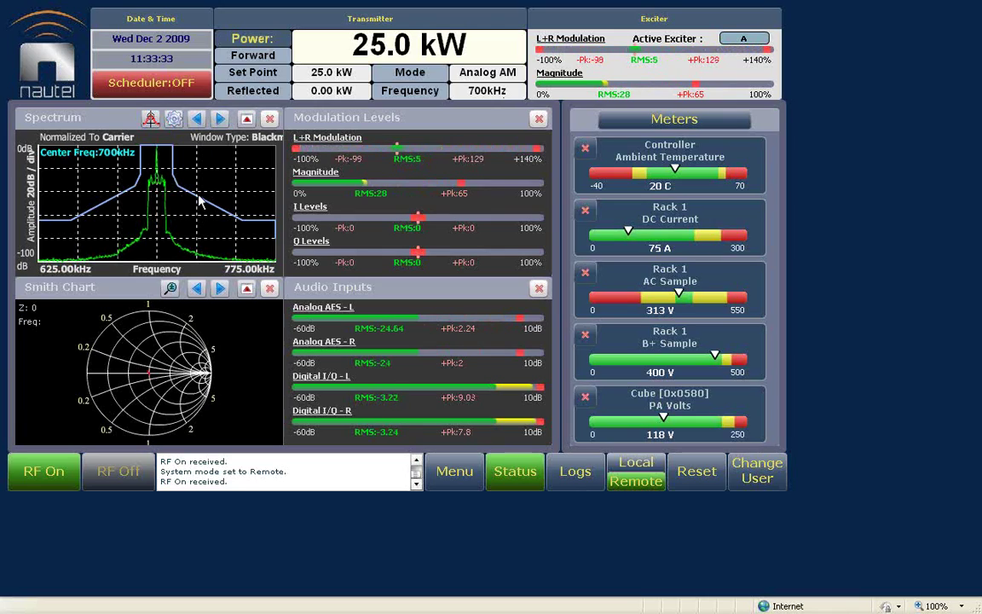
Enlarge the Spectrum display and place a marker on the upper sideband peak at about 3.15 kHz.
{"action": "left_click", "coordinate": [247, 119]}
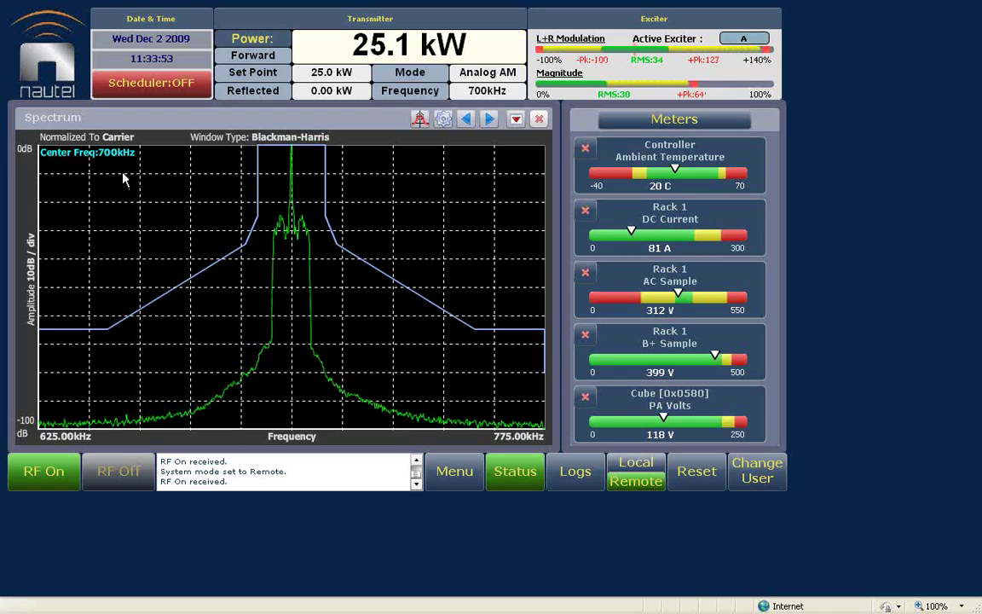
{"action": "left_click", "coordinate": [301, 204]}
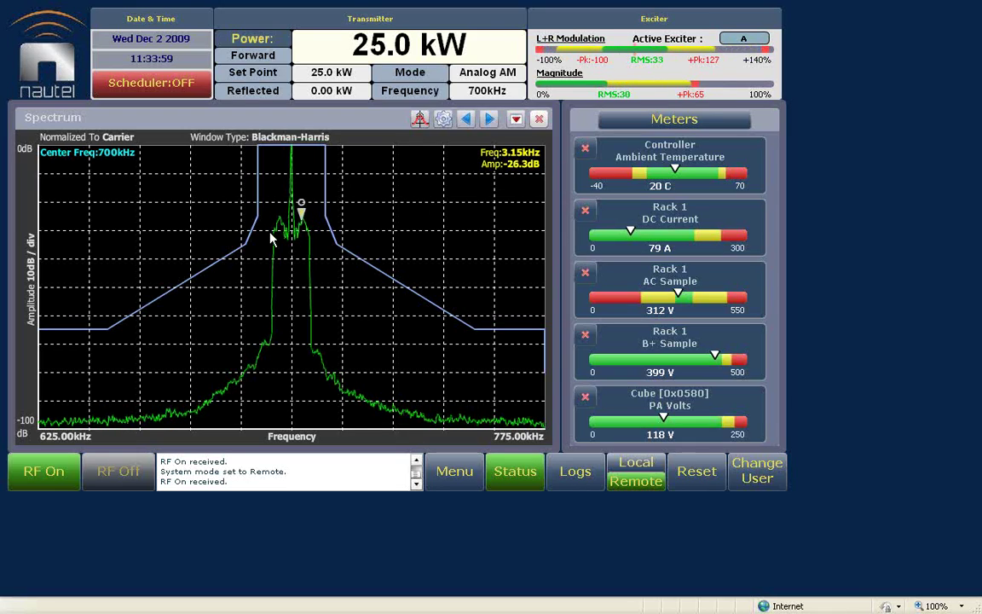
Review the spectrum settings, including the measurement source options and span entry, and return the Spectrum display to its small size.
{"action": "left_click", "coordinate": [444, 119]}
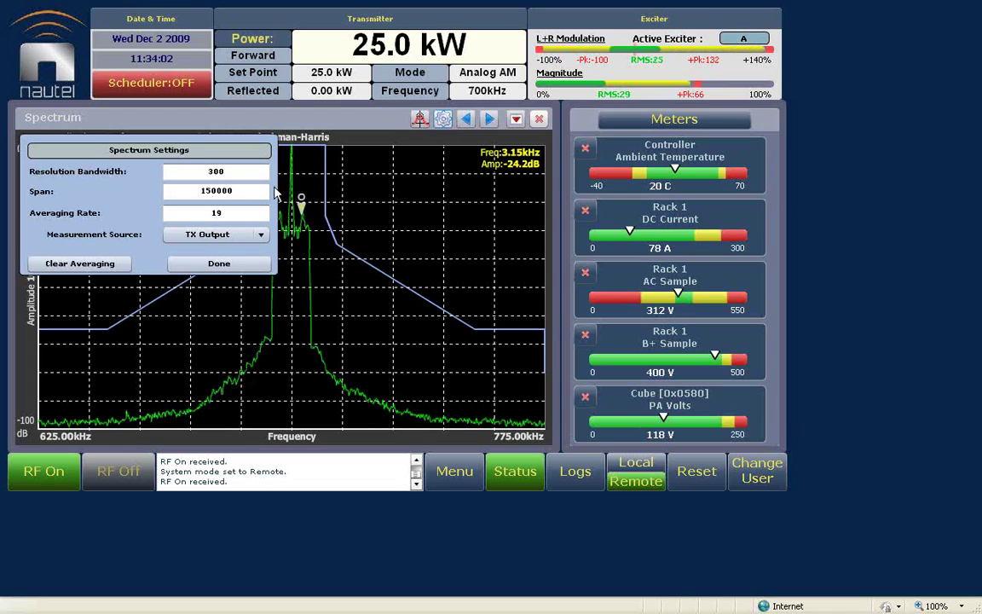
{"action": "left_click", "coordinate": [260, 234]}
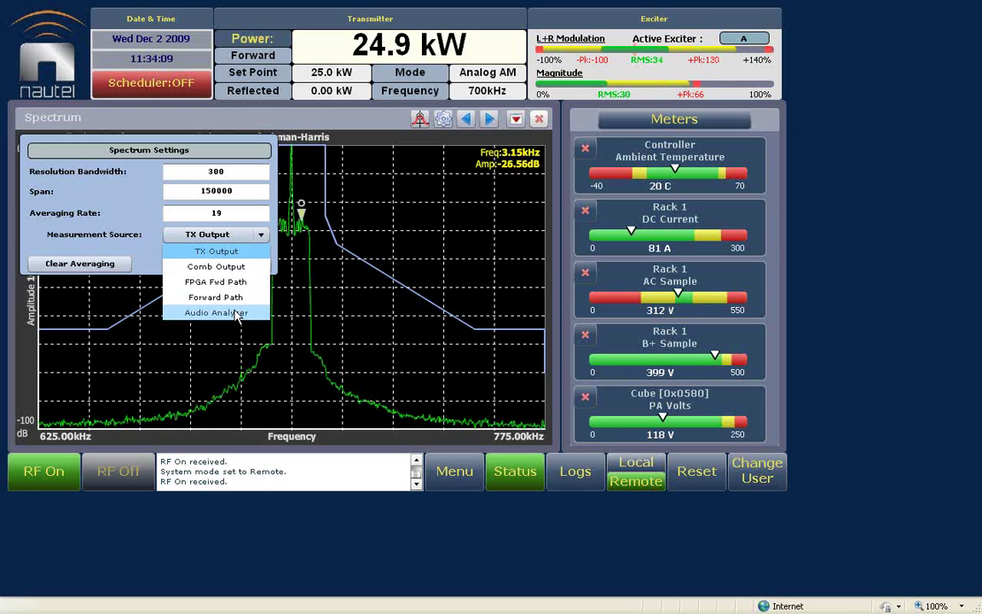
{"action": "left_click", "coordinate": [191, 191]}
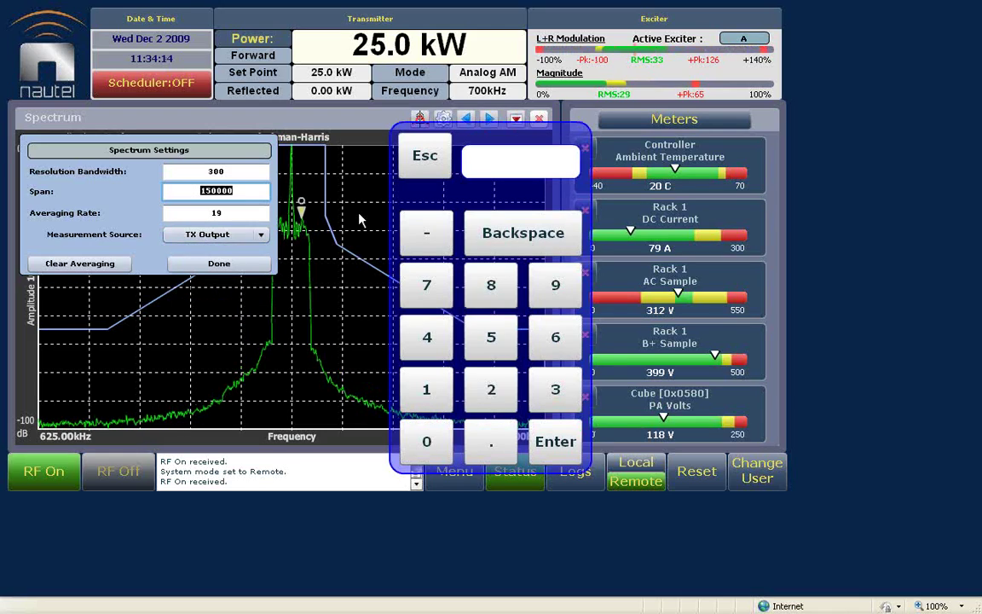
{"action": "left_click", "coordinate": [418, 159]}
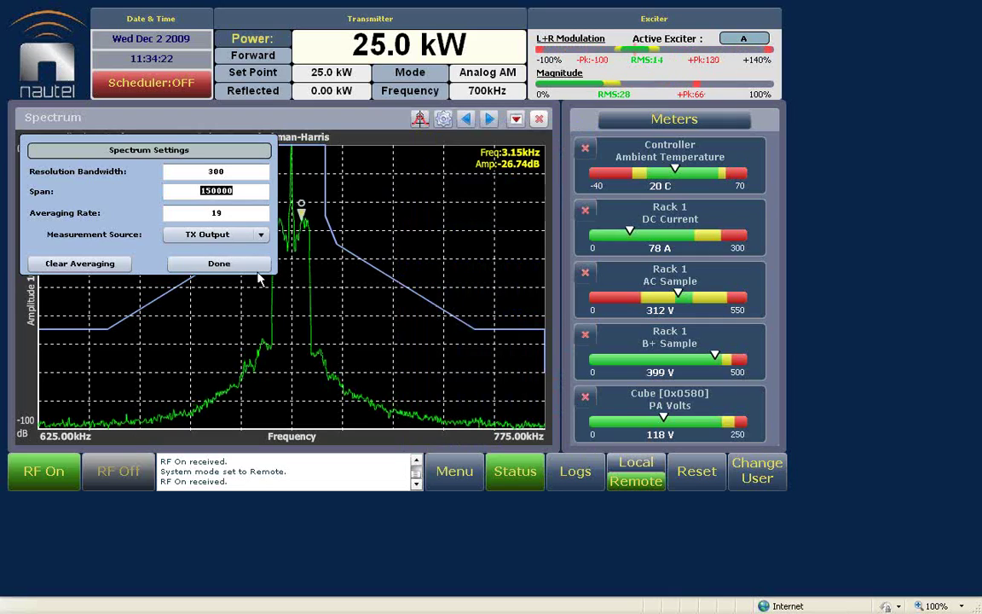
{"action": "left_click", "coordinate": [229, 266]}
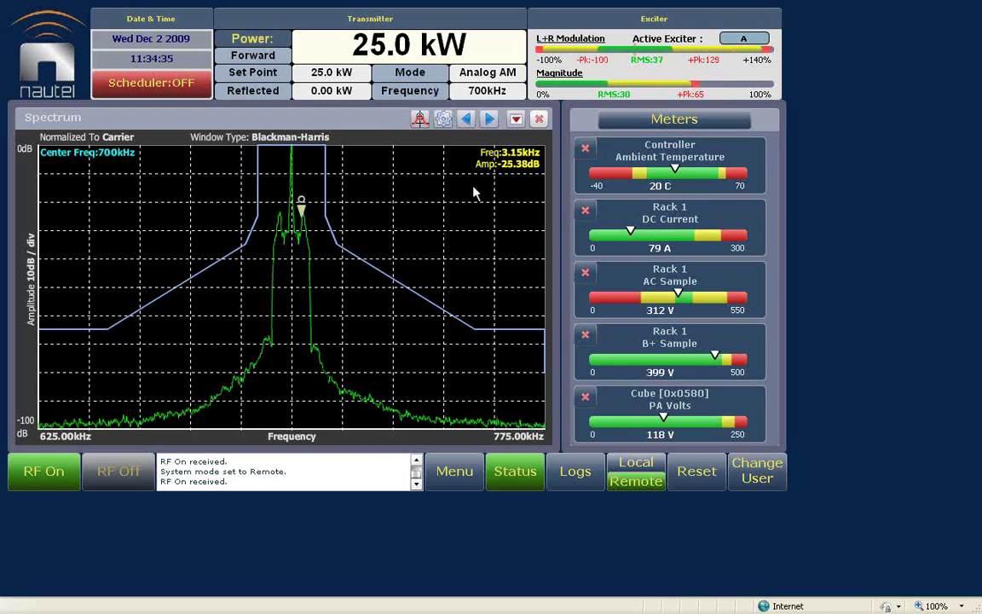
{"action": "left_click", "coordinate": [516, 120]}
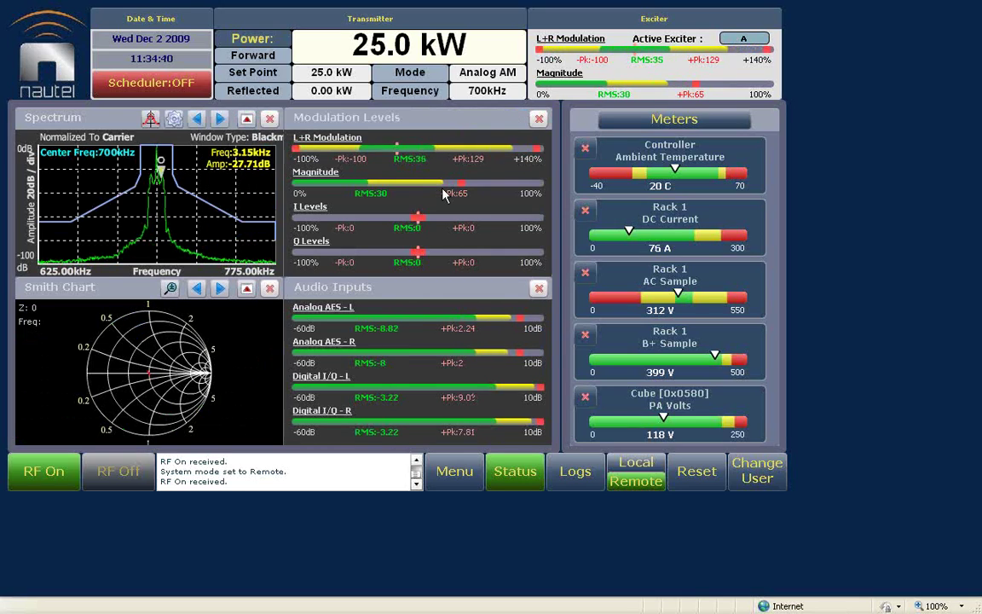
Replace the Modulation Levels display with the EQ Frequency Response graph.
{"action": "left_click", "coordinate": [539, 120]}
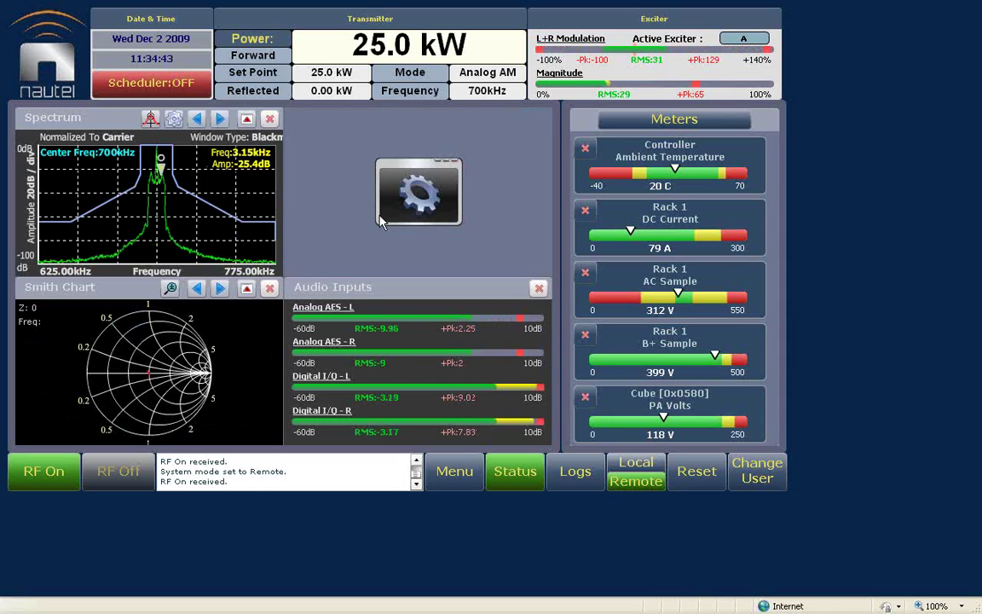
{"action": "left_click", "coordinate": [414, 203]}
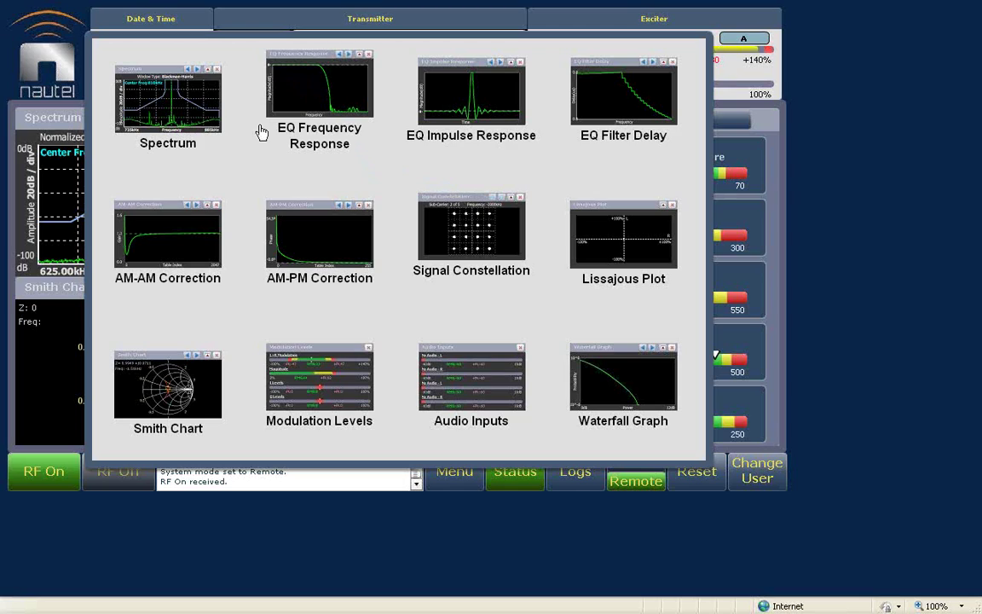
{"action": "left_click", "coordinate": [328, 91]}
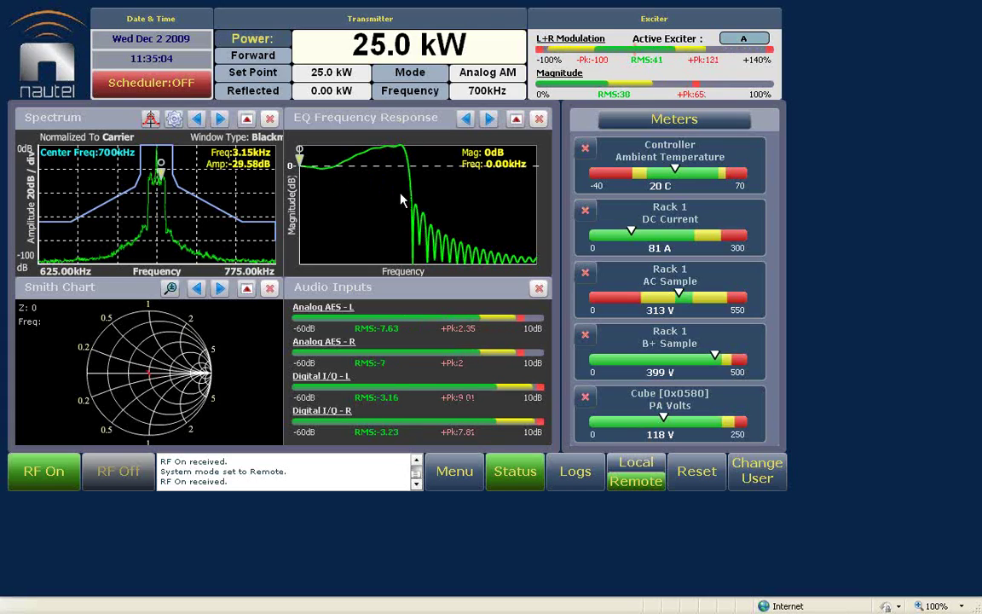
Remove the EQ Frequency Response graph and put the Modulation Levels display back in its place.
{"action": "left_click", "coordinate": [537, 120]}
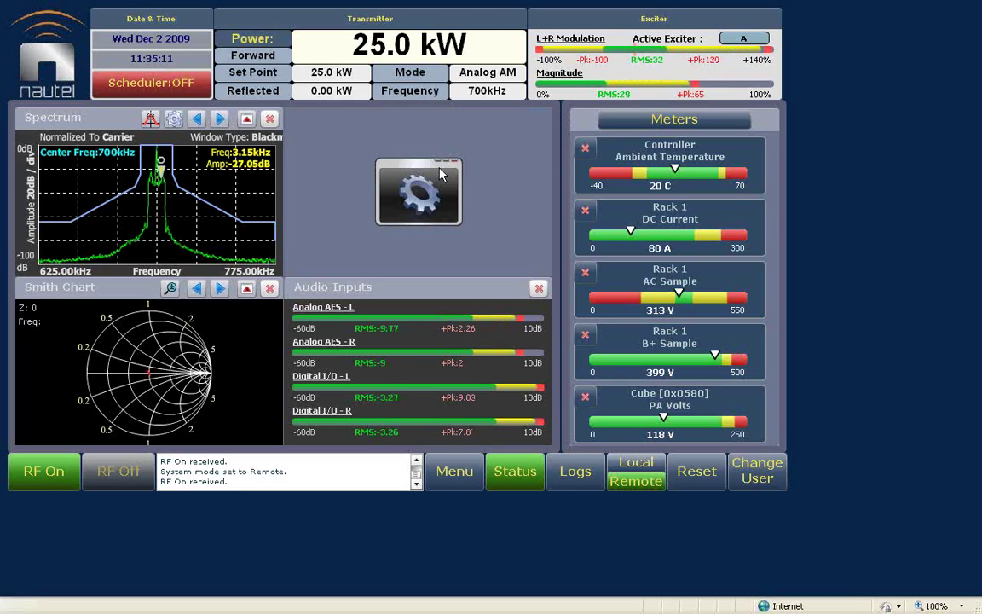
{"action": "left_click", "coordinate": [441, 175]}
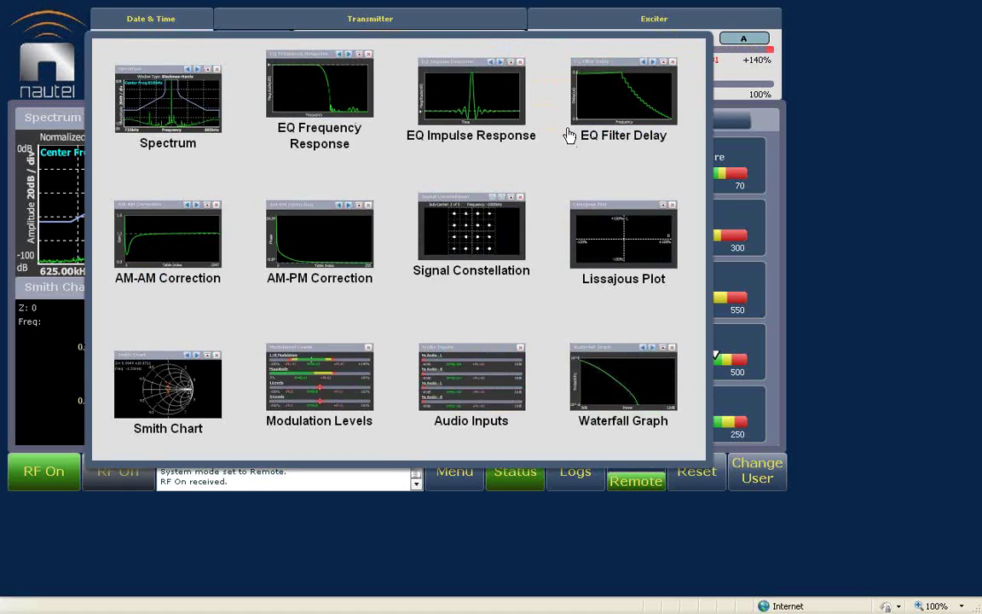
{"action": "left_click", "coordinate": [341, 392]}
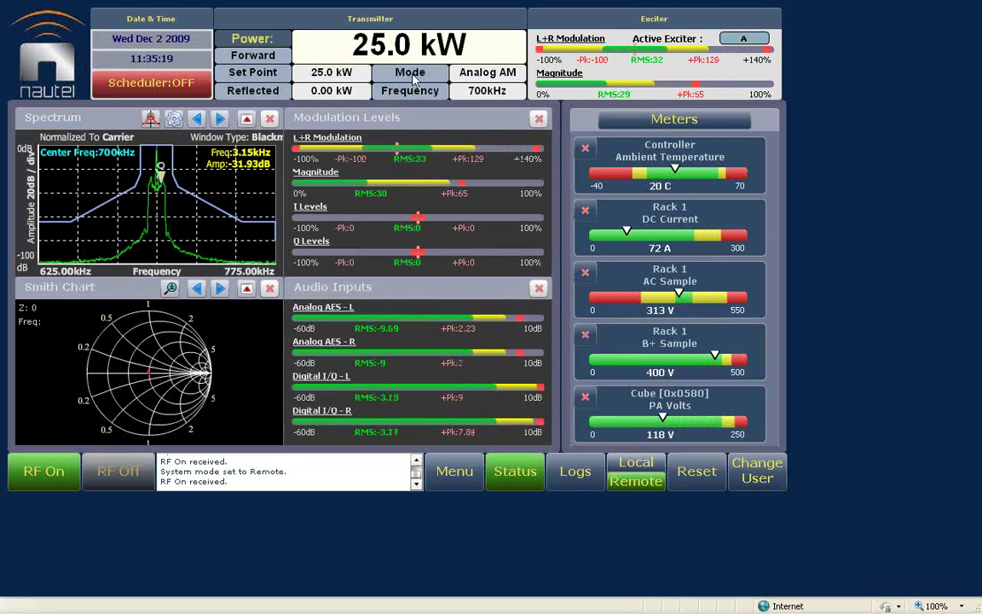
Load and activate the 25kw DRM preset, and return to the home display.
{"action": "left_click", "coordinate": [412, 75]}
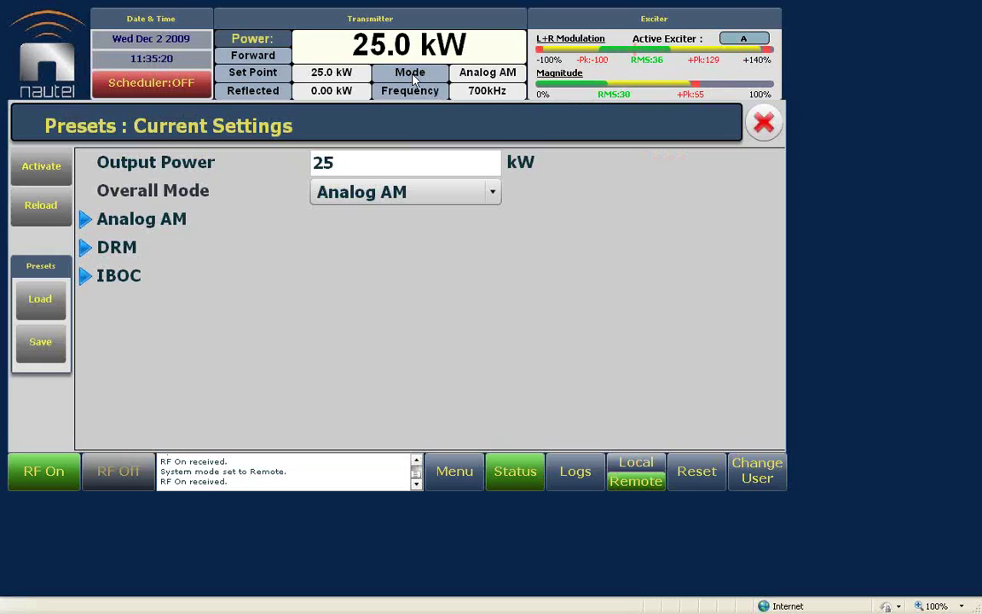
{"action": "left_click", "coordinate": [429, 193]}
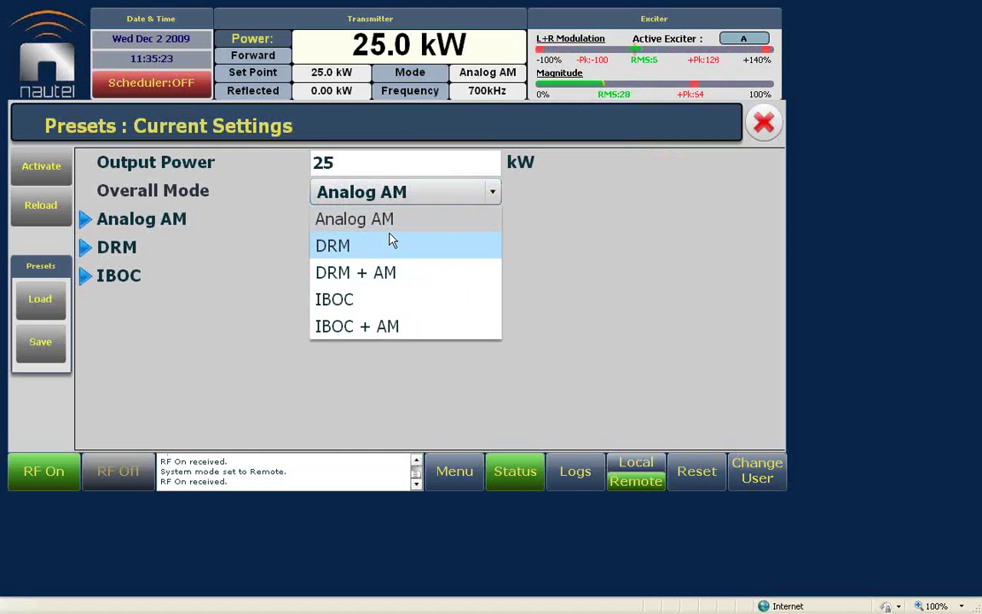
{"action": "left_click", "coordinate": [579, 246]}
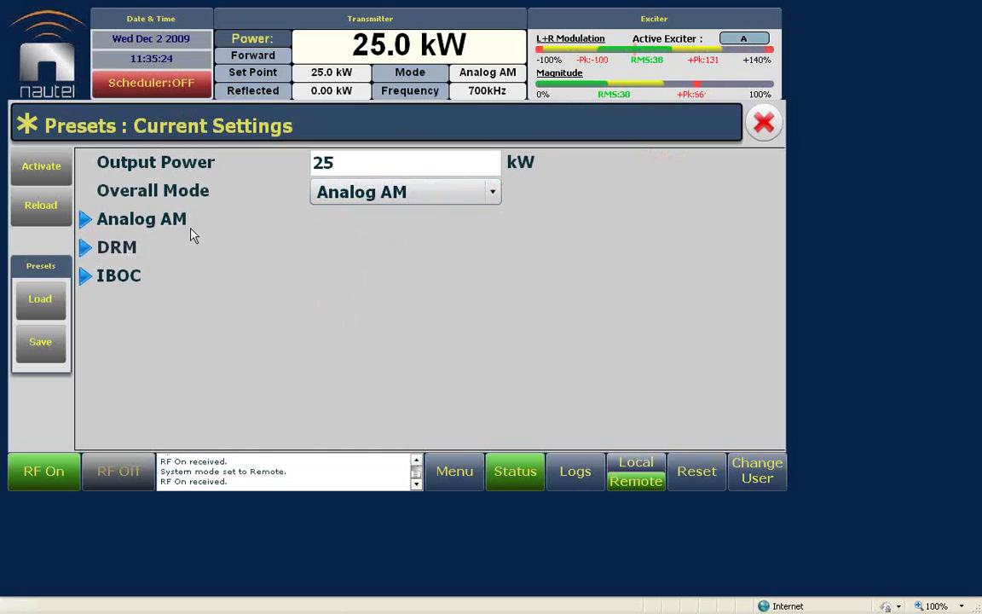
{"action": "left_click", "coordinate": [30, 297]}
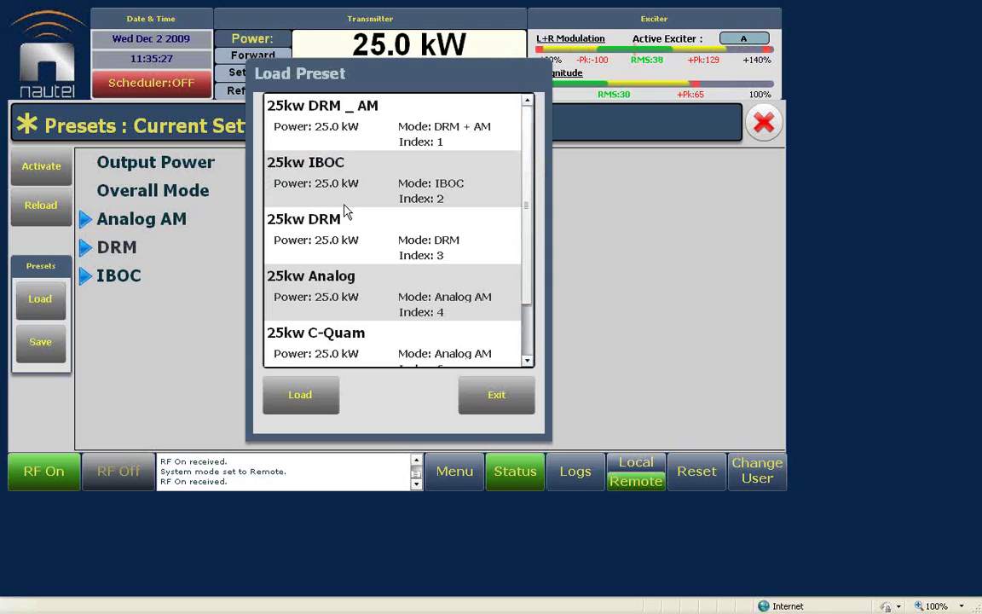
{"action": "left_click", "coordinate": [334, 246]}
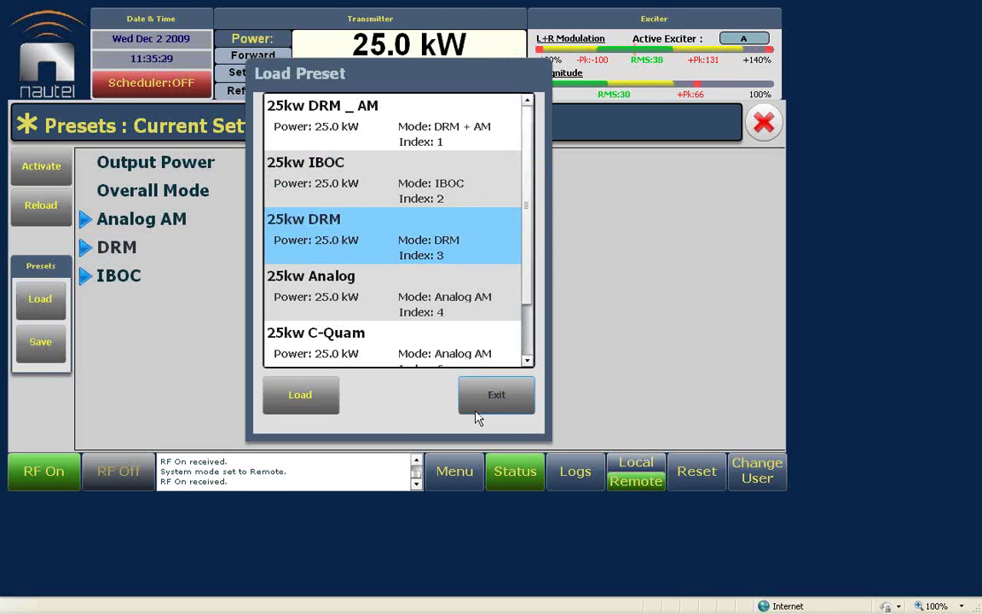
{"action": "left_click", "coordinate": [308, 398]}
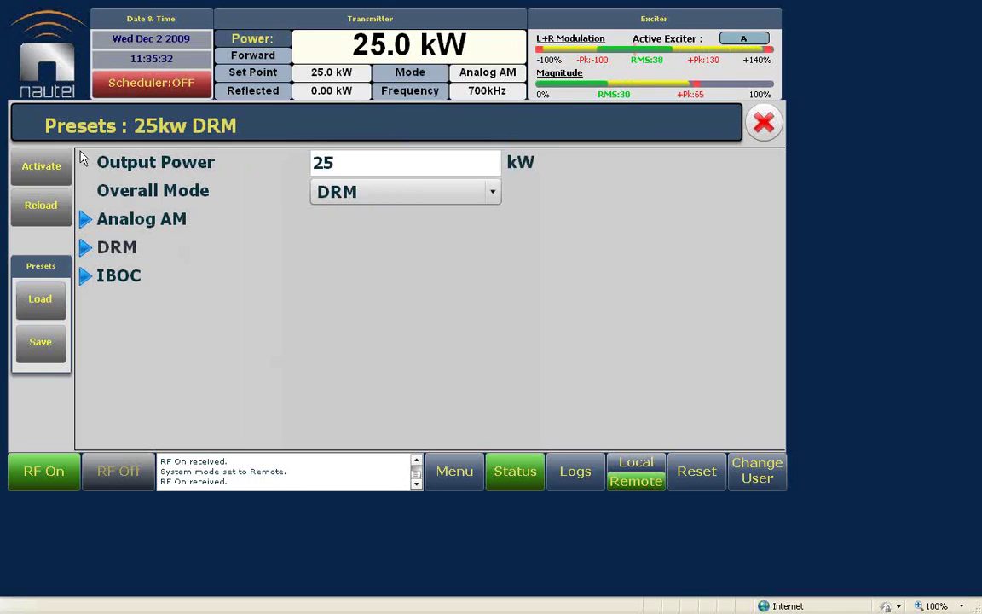
{"action": "left_click", "coordinate": [41, 165]}
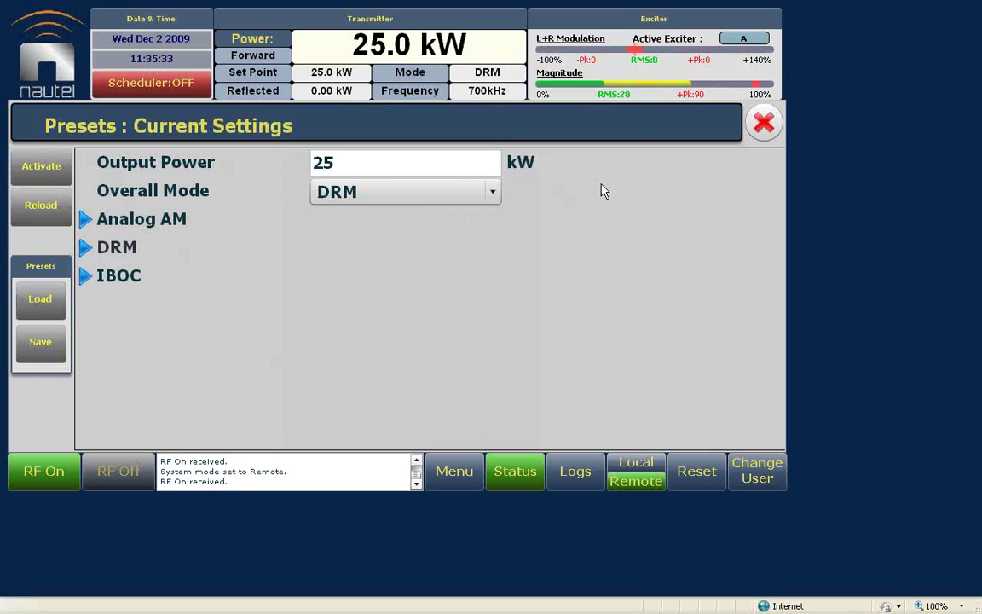
{"action": "left_click", "coordinate": [763, 124]}
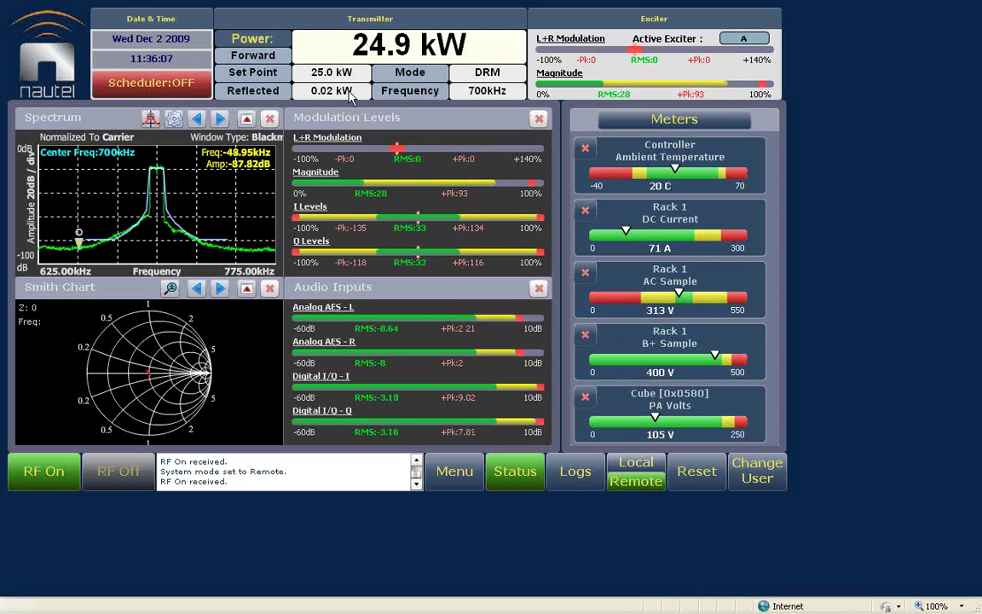
Look over the Scheduler's yearly schedule and 24-hour repeating cycle, and close it.
{"action": "left_click", "coordinate": [457, 484]}
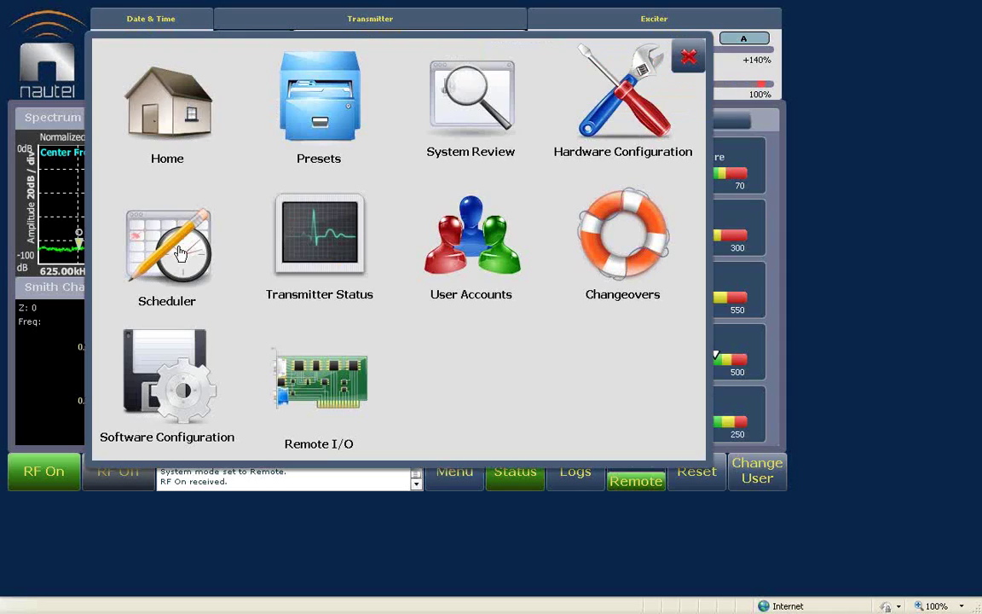
{"action": "left_click", "coordinate": [176, 247]}
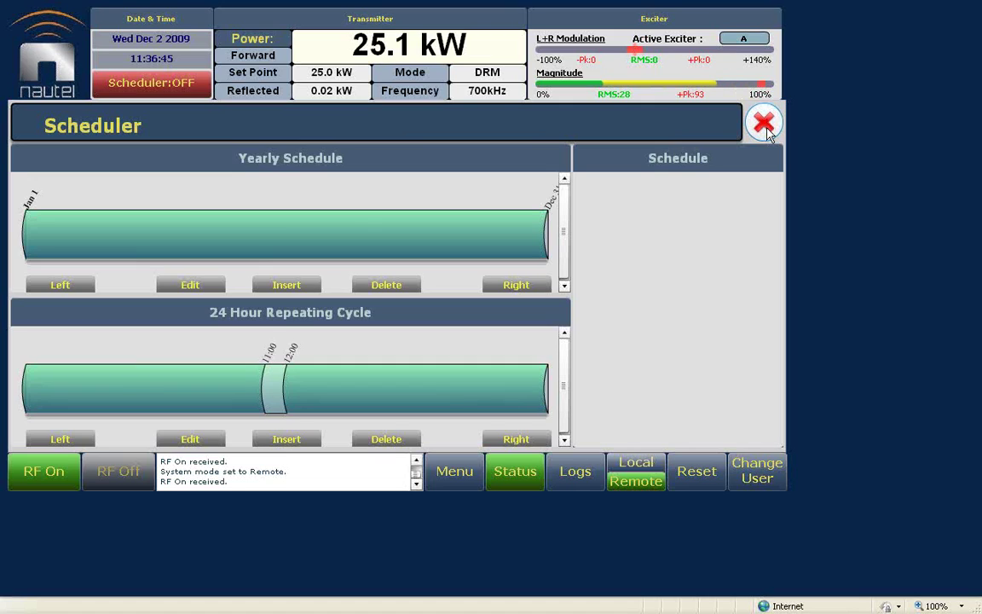
{"action": "left_click", "coordinate": [764, 123]}
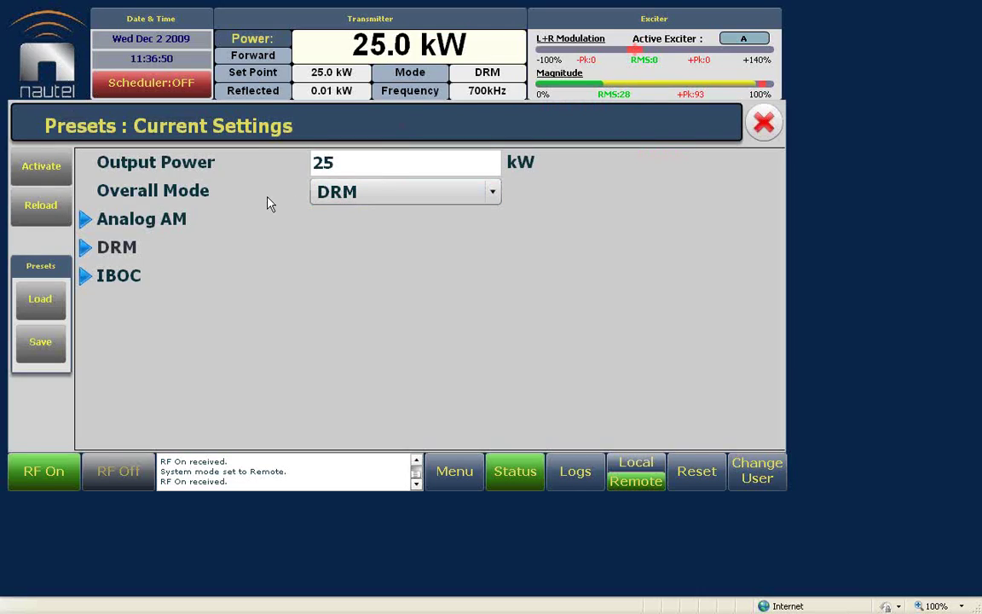
Load and activate the 25kw DRM _ AM preset, and inspect its spectrum in the enlarged Spectrum display.
{"action": "left_click", "coordinate": [35, 299]}
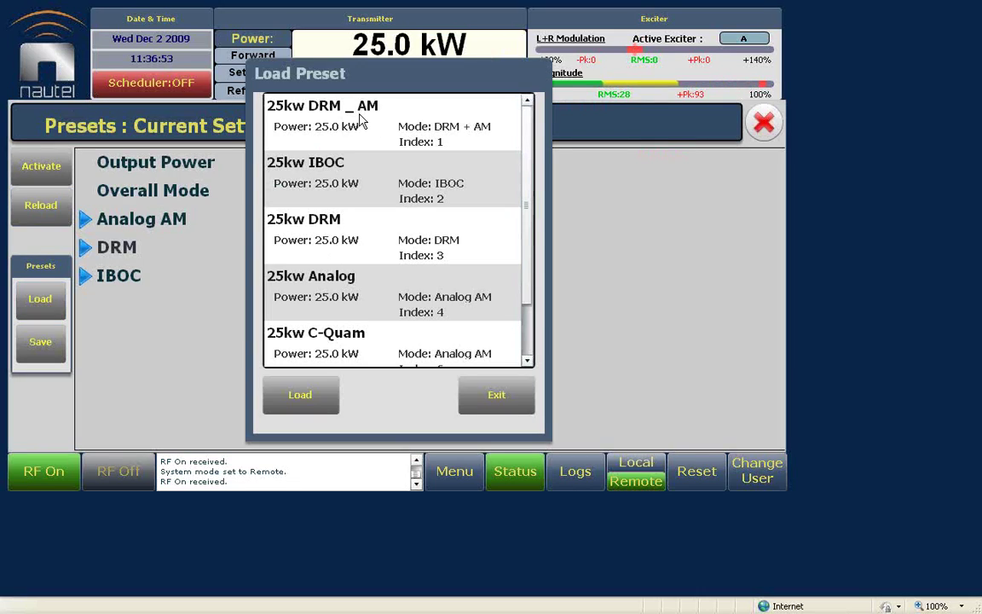
{"action": "left_click", "coordinate": [359, 116]}
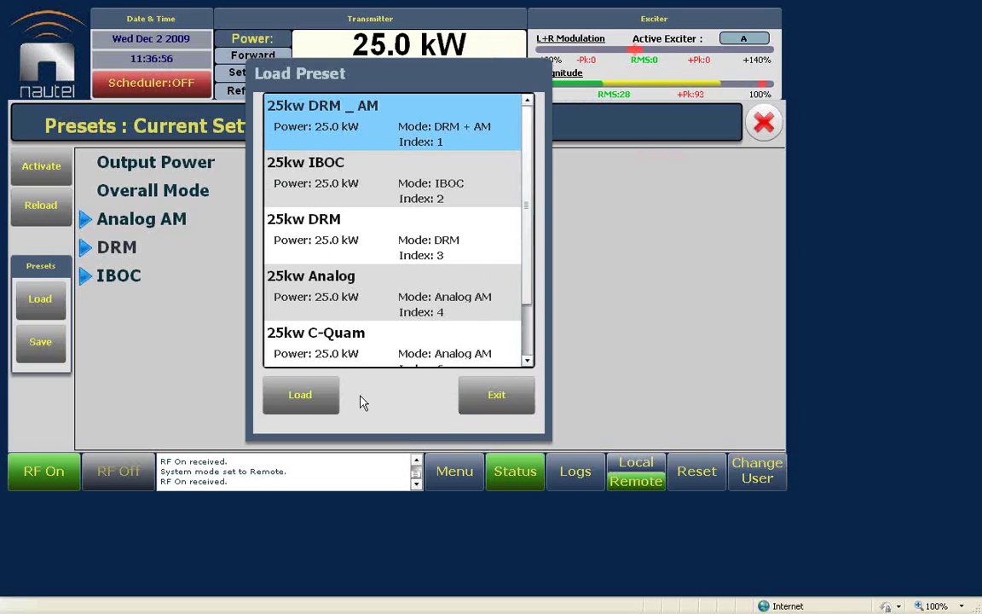
{"action": "left_click", "coordinate": [320, 398]}
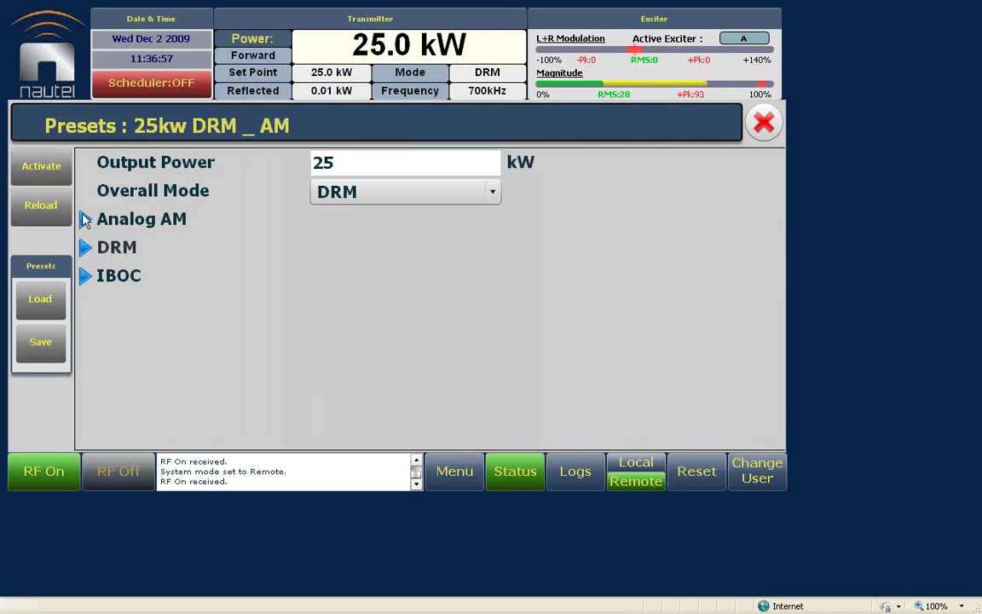
{"action": "left_click", "coordinate": [43, 167]}
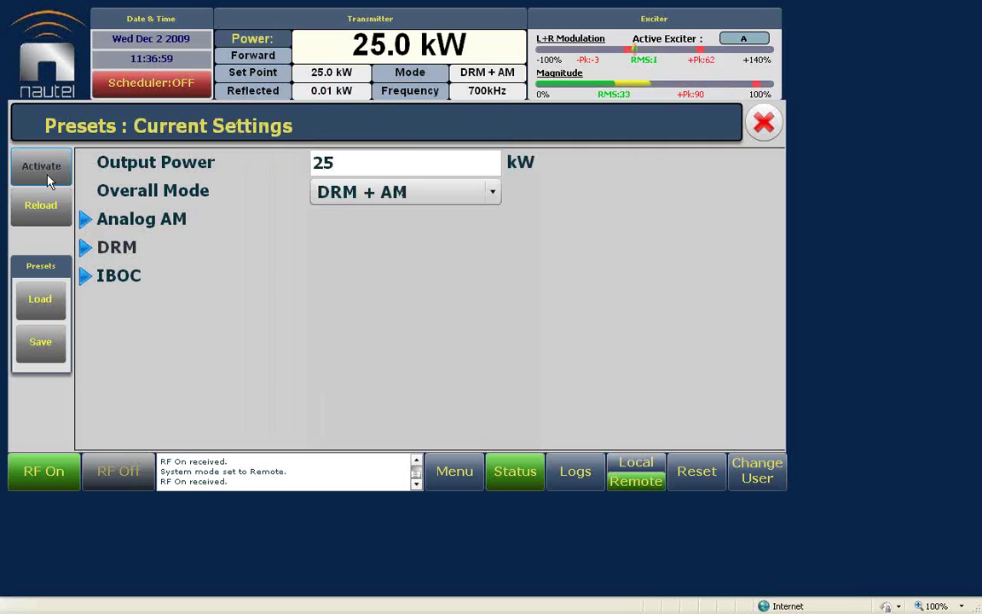
{"action": "left_click", "coordinate": [764, 122]}
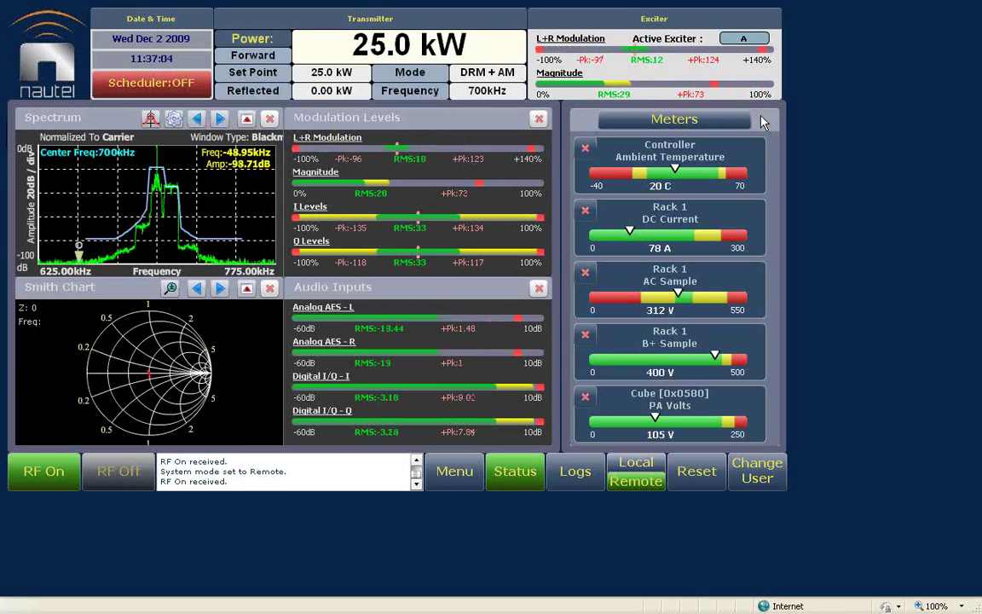
{"action": "left_click", "coordinate": [246, 119]}
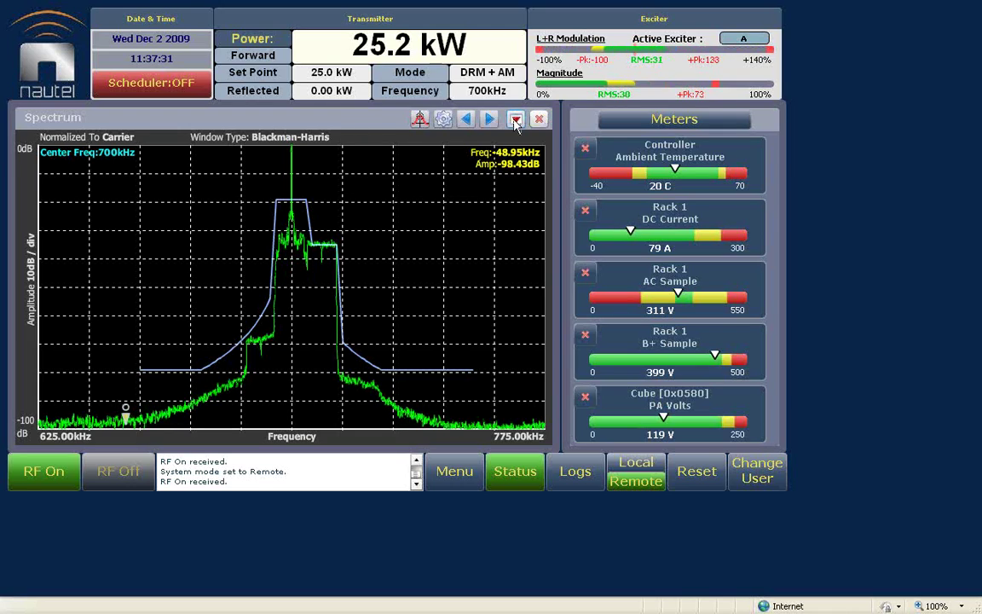
{"action": "left_click", "coordinate": [540, 119]}
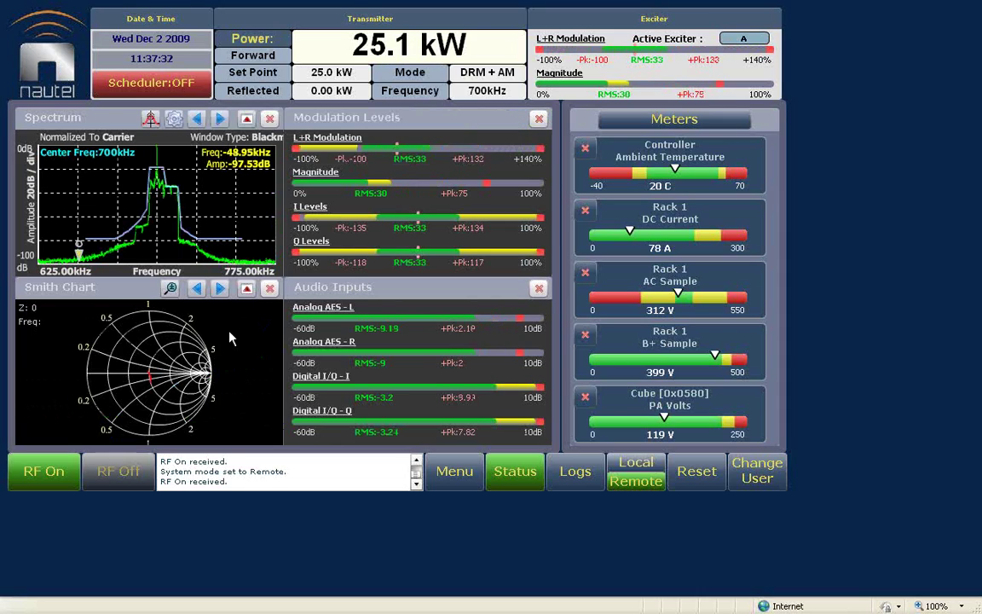
Load and activate the 25kw IBOC preset, and return to the home display.
{"action": "left_click", "coordinate": [410, 74]}
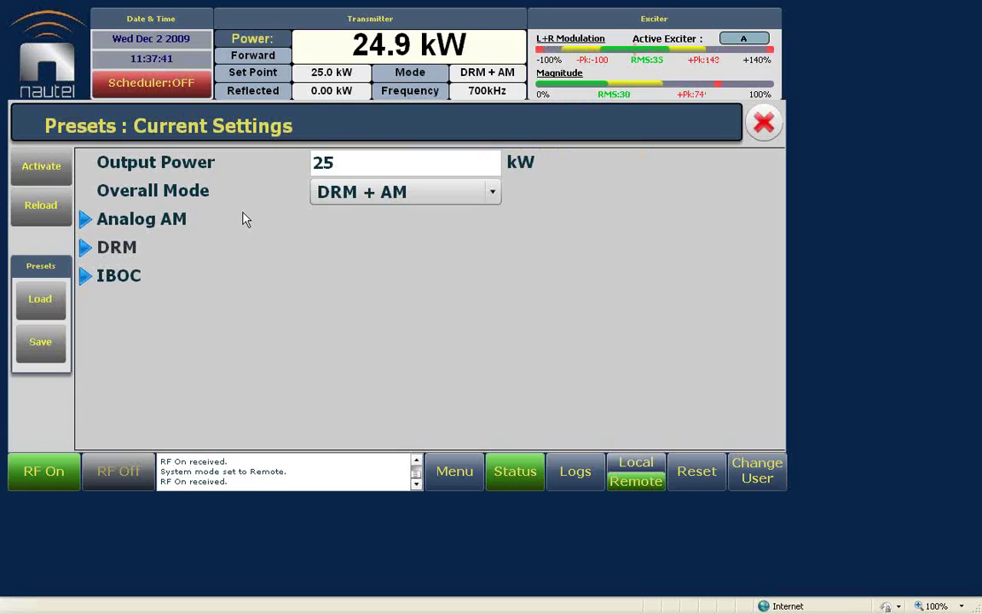
{"action": "left_click", "coordinate": [40, 299]}
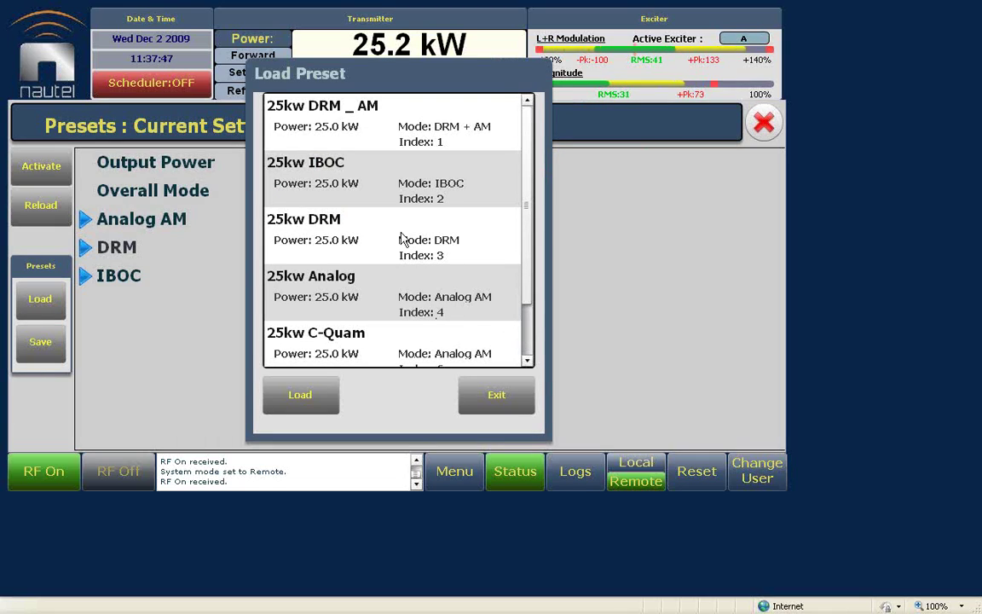
{"action": "left_click", "coordinate": [369, 184]}
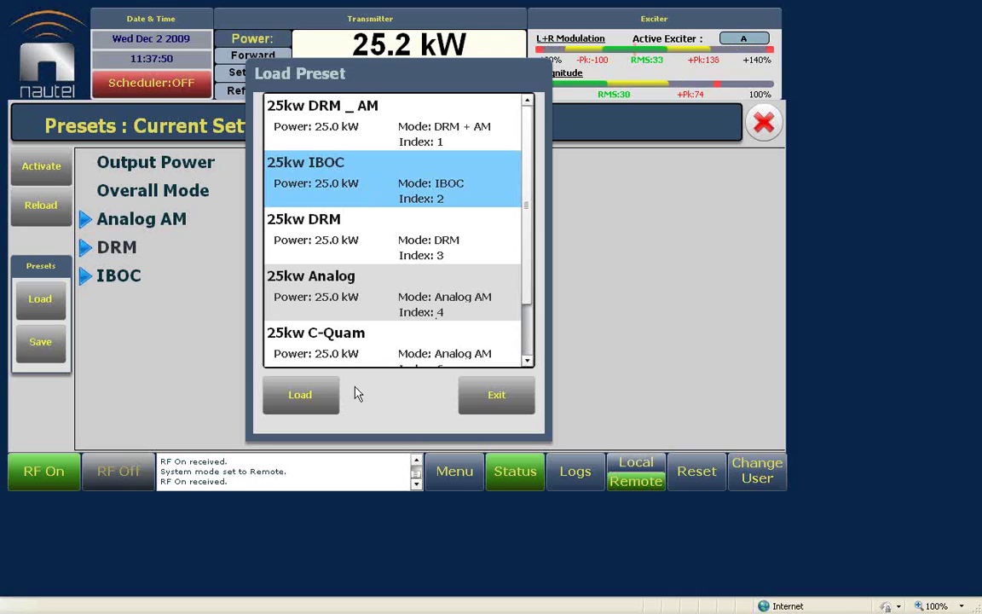
{"action": "left_click", "coordinate": [307, 394]}
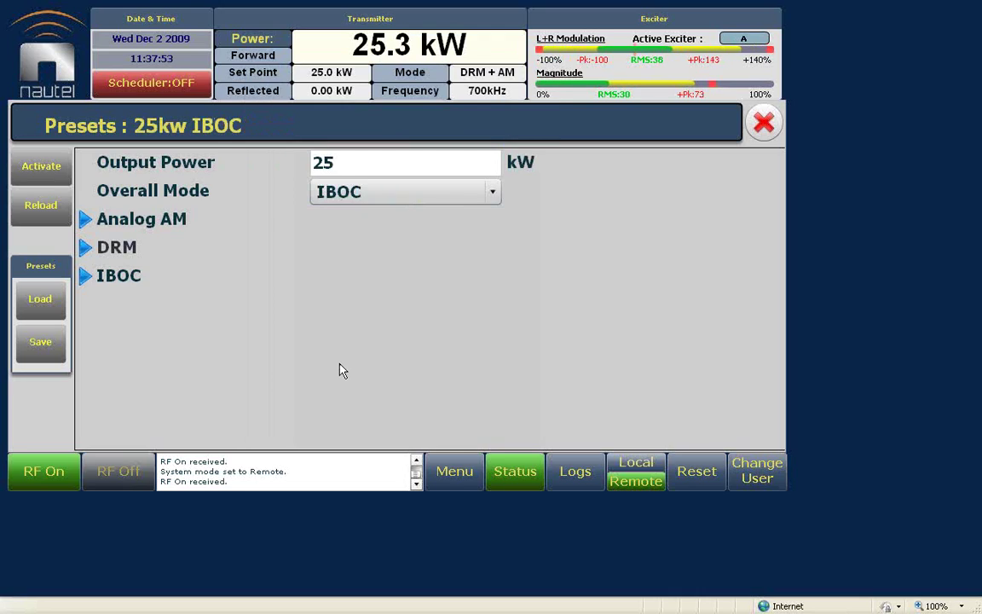
{"action": "left_click", "coordinate": [38, 173]}
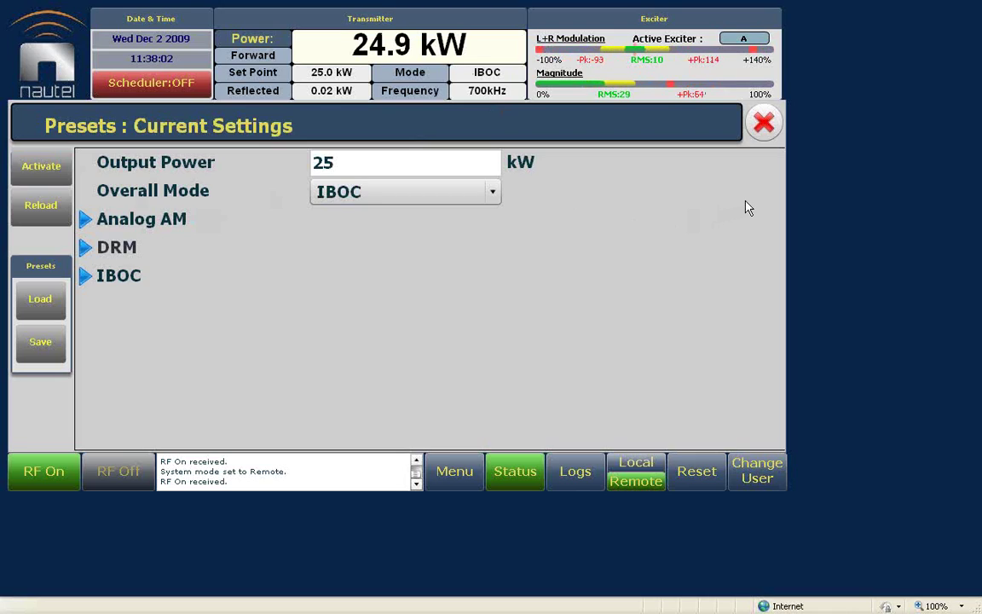
{"action": "left_click", "coordinate": [764, 125]}
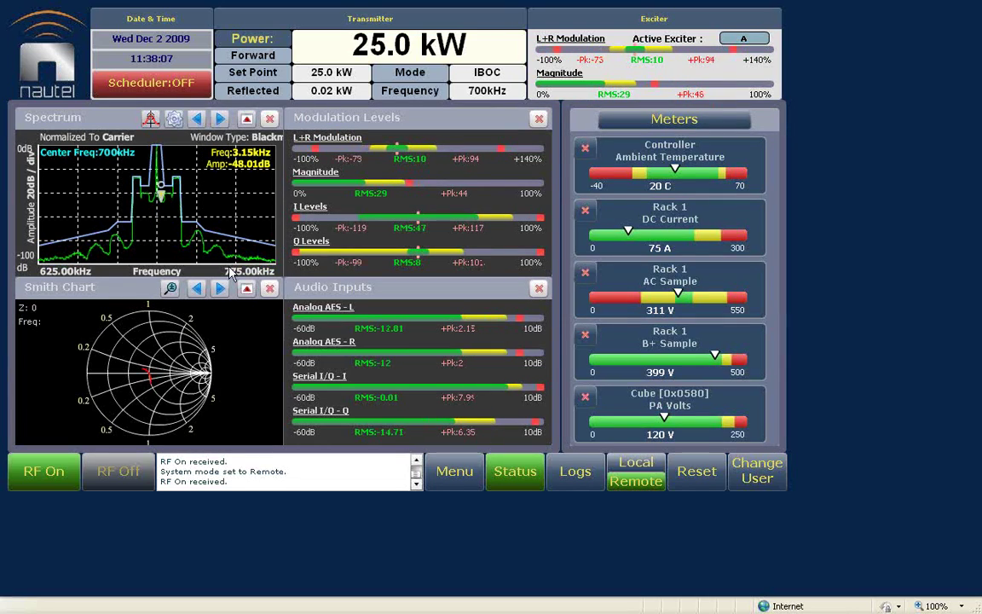
Examine the impedance trace in the enlarged, zoomed-in Smith Chart, mark a point on its upper half, and restore the chart's normal size.
{"action": "left_click", "coordinate": [246, 288]}
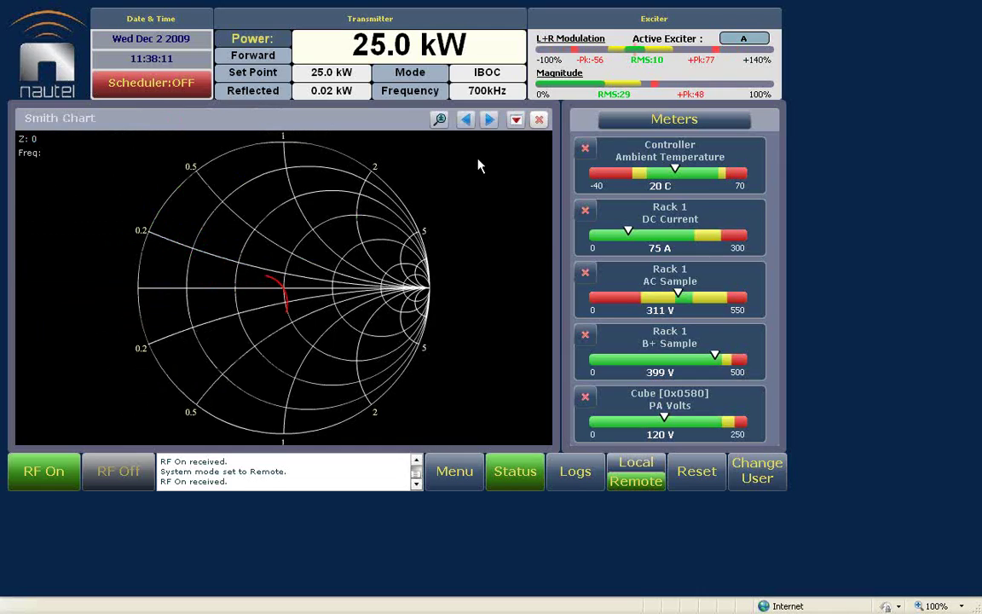
{"action": "left_click", "coordinate": [439, 120]}
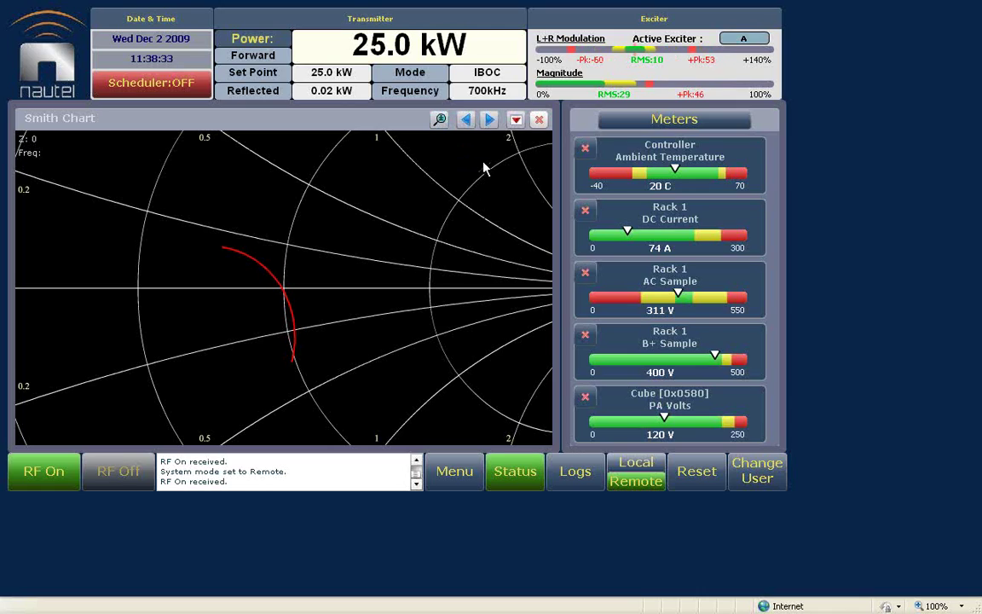
{"action": "left_click", "coordinate": [438, 121]}
{"action": "left_click", "coordinate": [438, 121]}
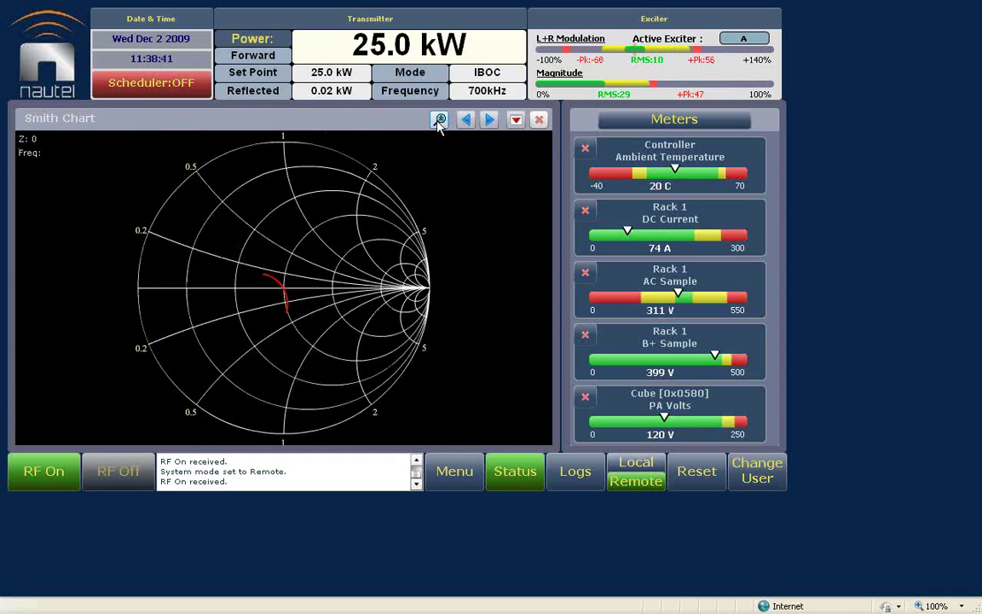
{"action": "left_click", "coordinate": [439, 122]}
{"action": "left_click", "coordinate": [438, 121]}
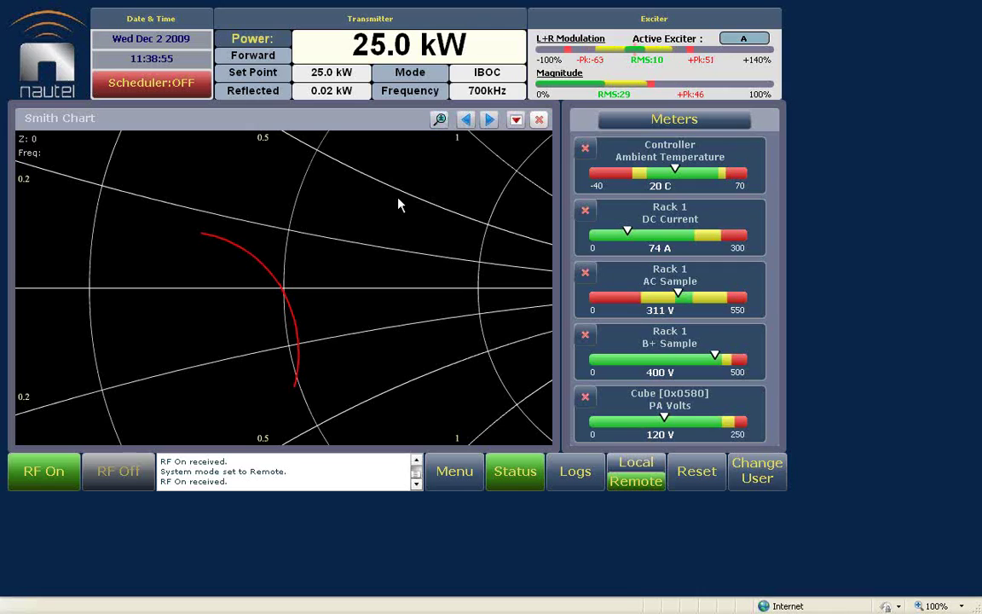
{"action": "left_click", "coordinate": [247, 255]}
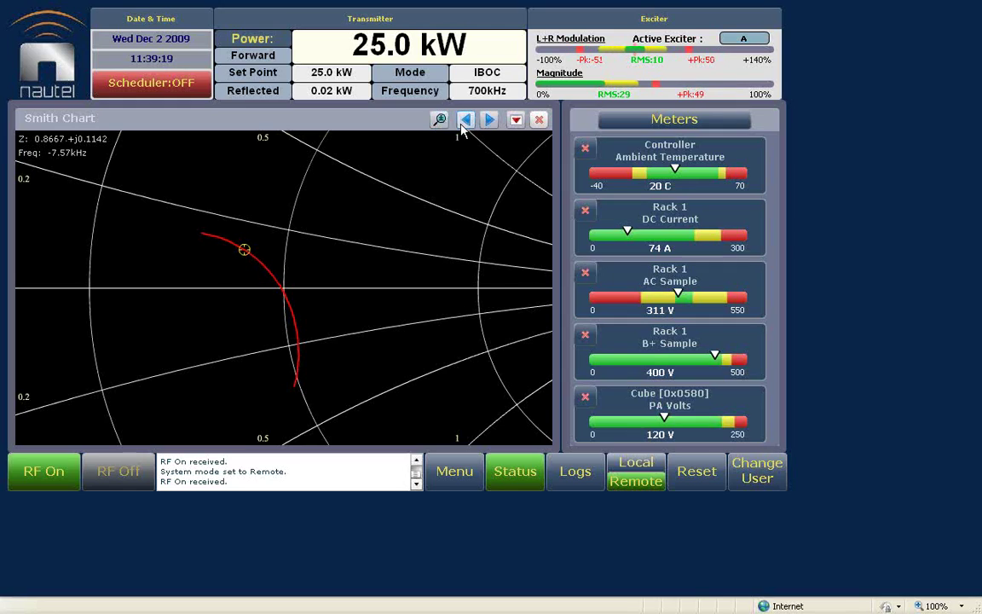
{"action": "left_click", "coordinate": [516, 120]}
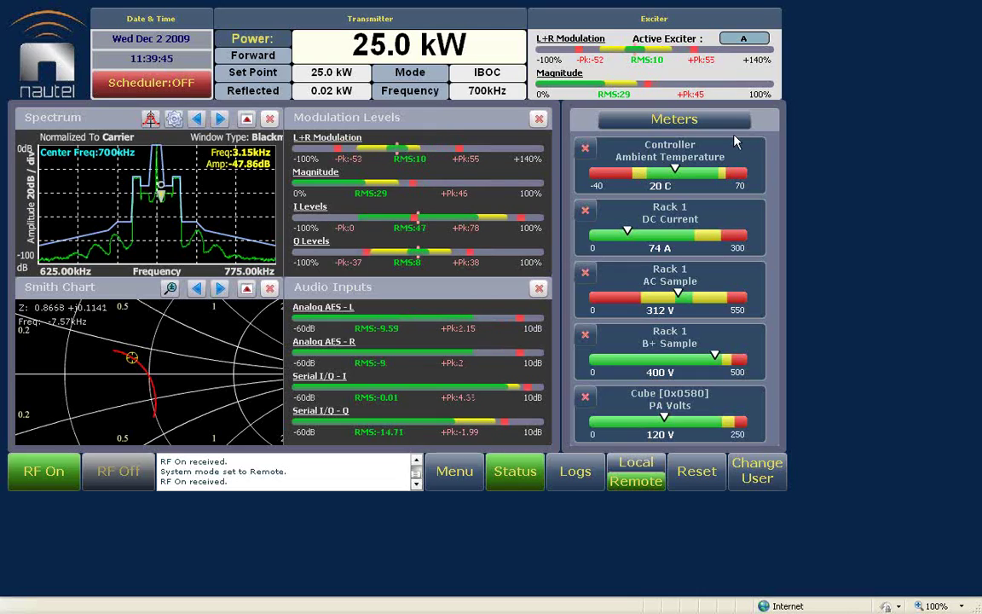
Replace the PA Volts meter of Cube [0x0580] with its Fan 1 Speed meter, and close the System Review.
{"action": "left_click", "coordinate": [708, 127]}
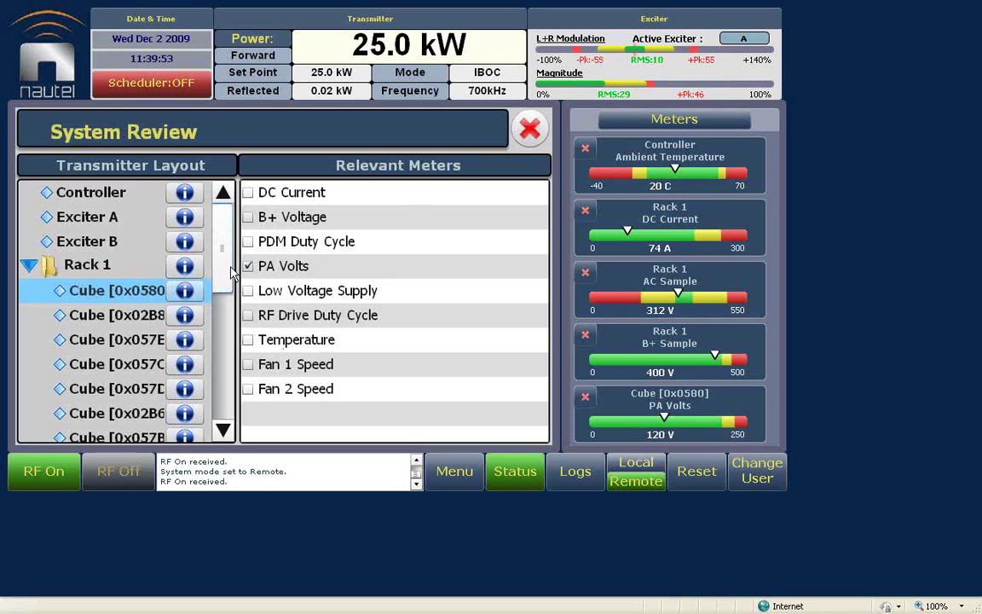
{"action": "left_click", "coordinate": [547, 133]}
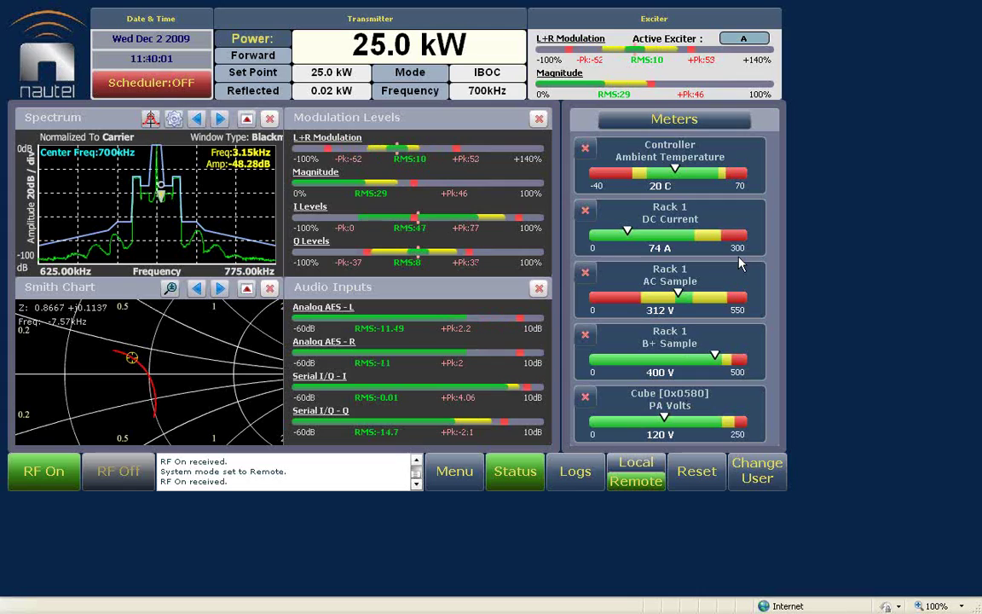
{"action": "left_click", "coordinate": [584, 398]}
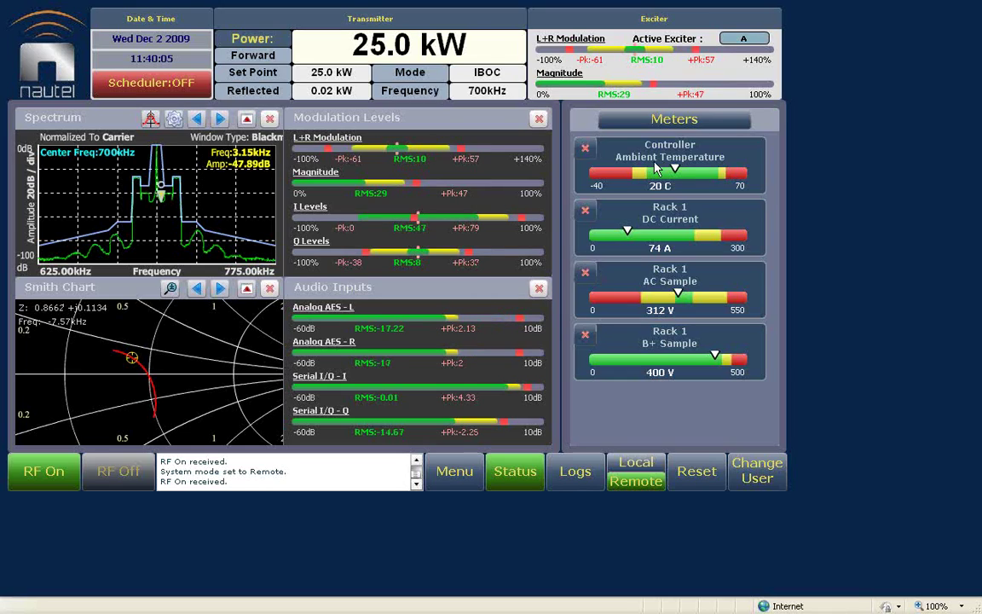
{"action": "left_click", "coordinate": [669, 119]}
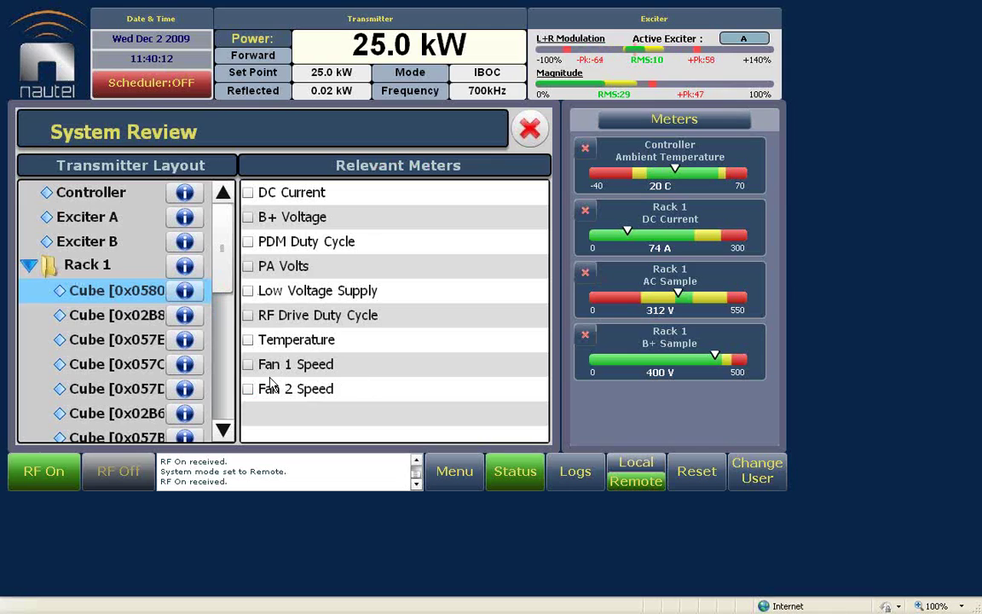
{"action": "left_click", "coordinate": [247, 364]}
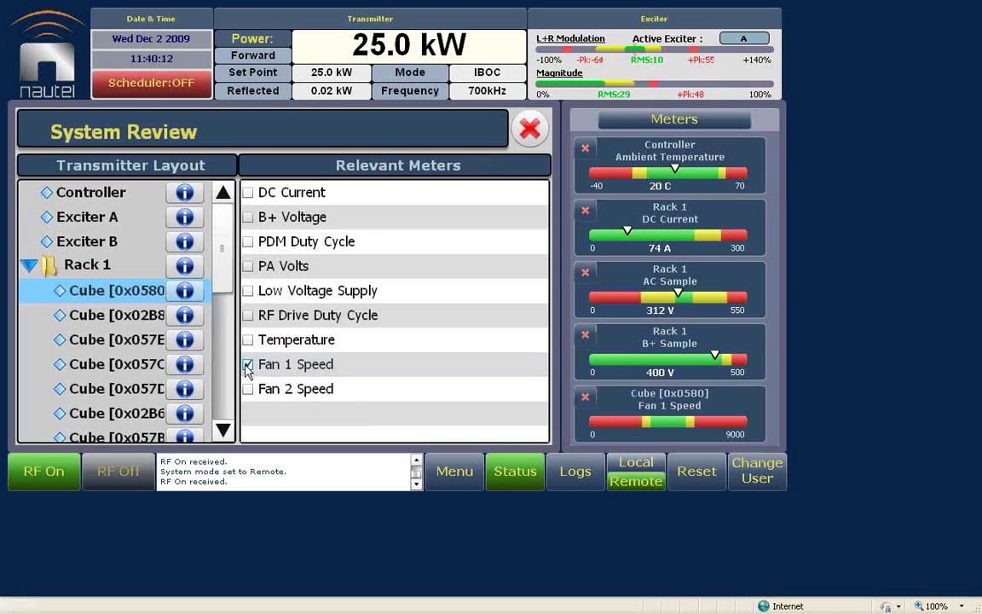
{"action": "left_click", "coordinate": [530, 128]}
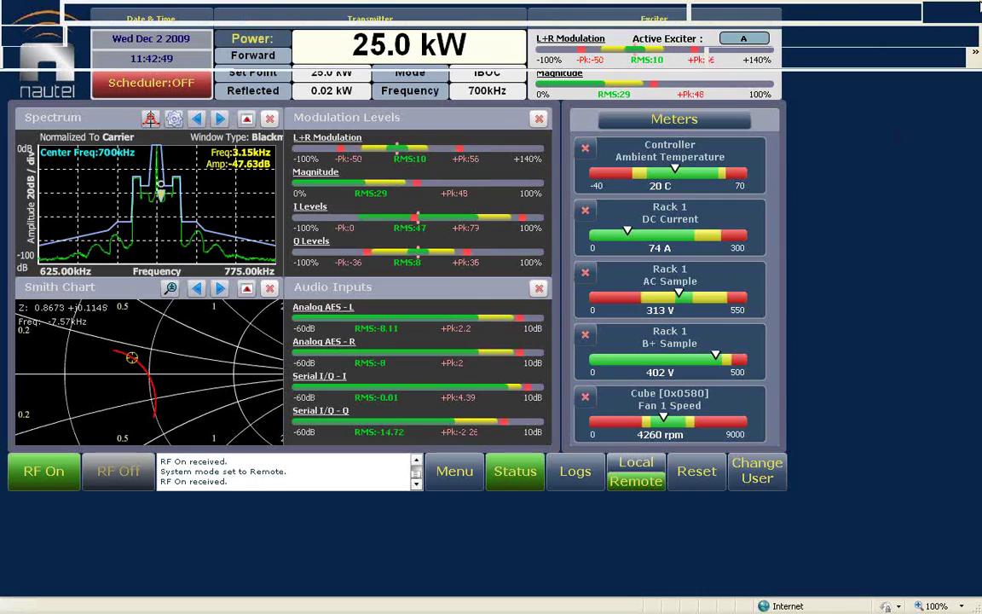
{"action": "mouse_move", "coordinate": [977, 7]}
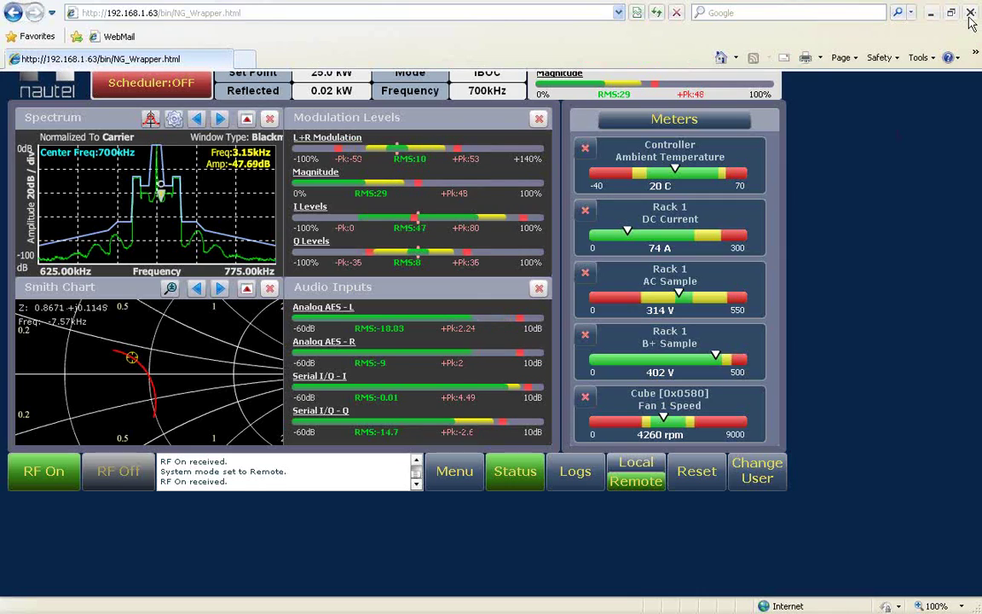